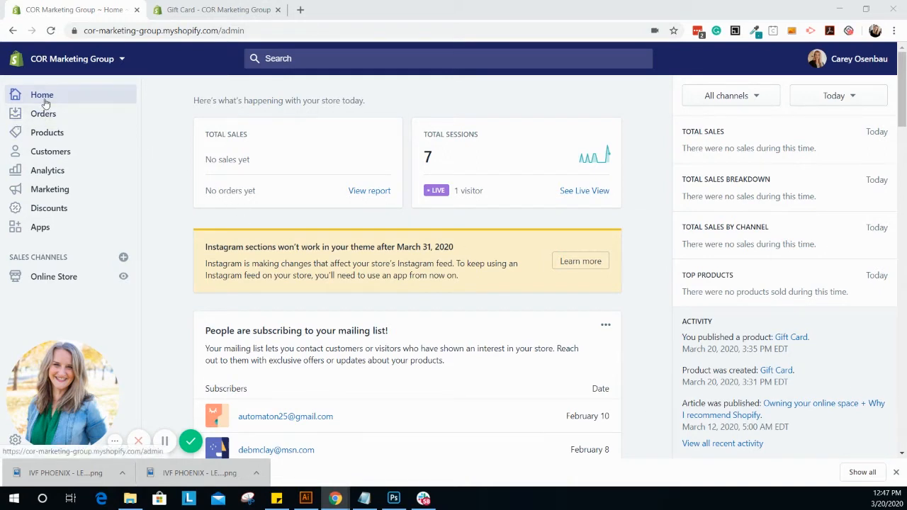
# Step: Open the Gift Card product from the store's managed gift card products
pyautogui.click(55, 136)
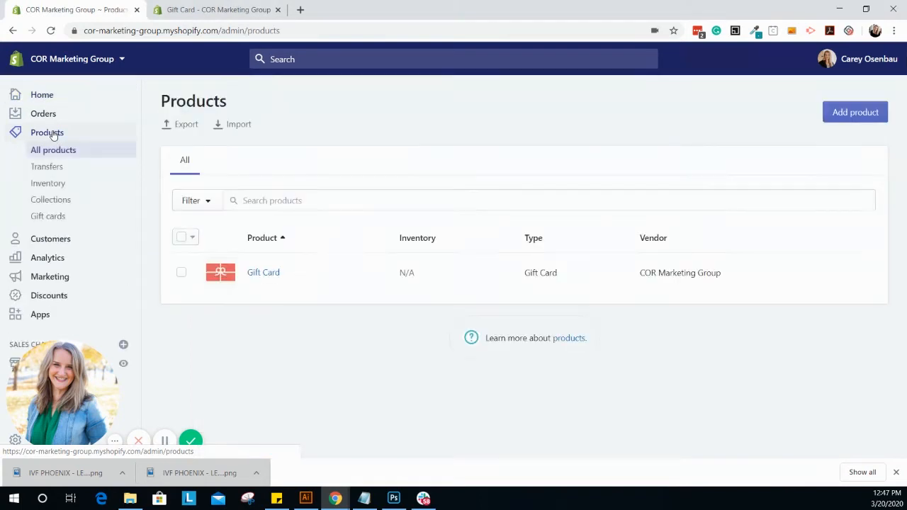
pyautogui.click(55, 218)
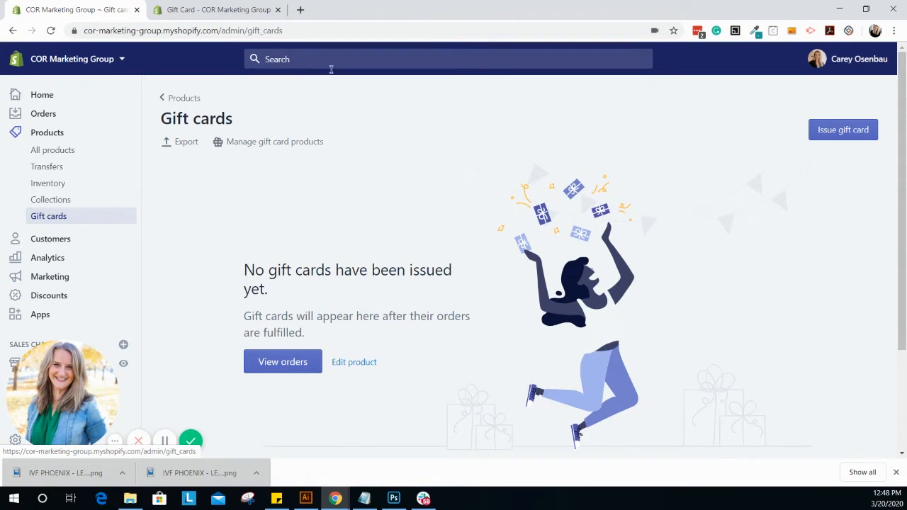
pyautogui.click(278, 143)
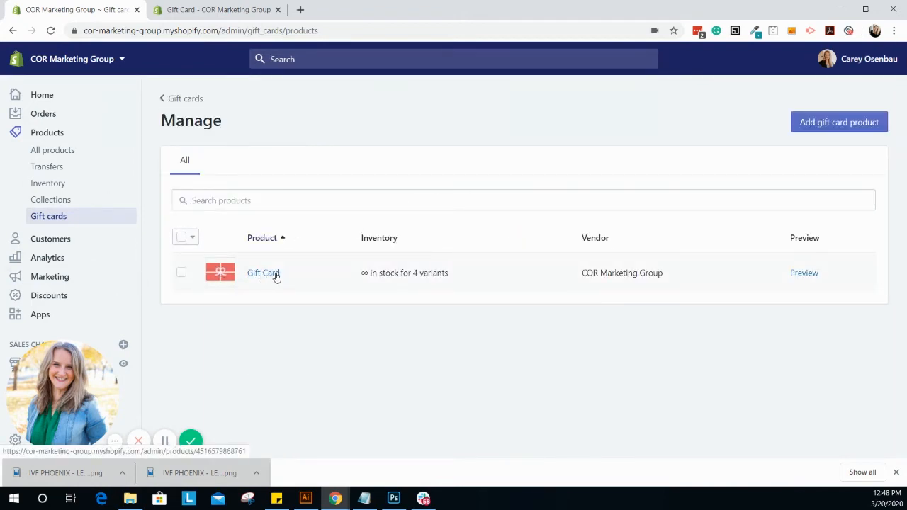
pyautogui.click(226, 273)
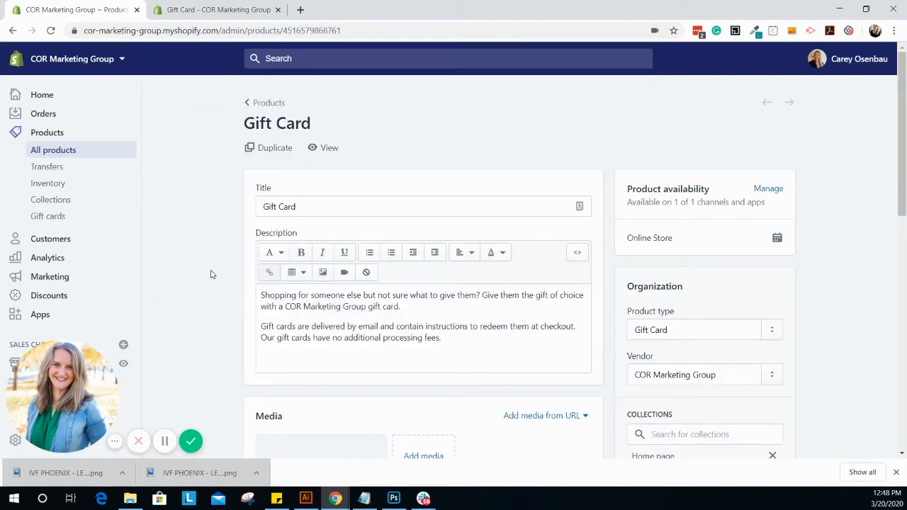
# Step: Review the Gift Card product's description, media, price variants and search engine listing preview
pyautogui.scroll(-1, 210, 274)
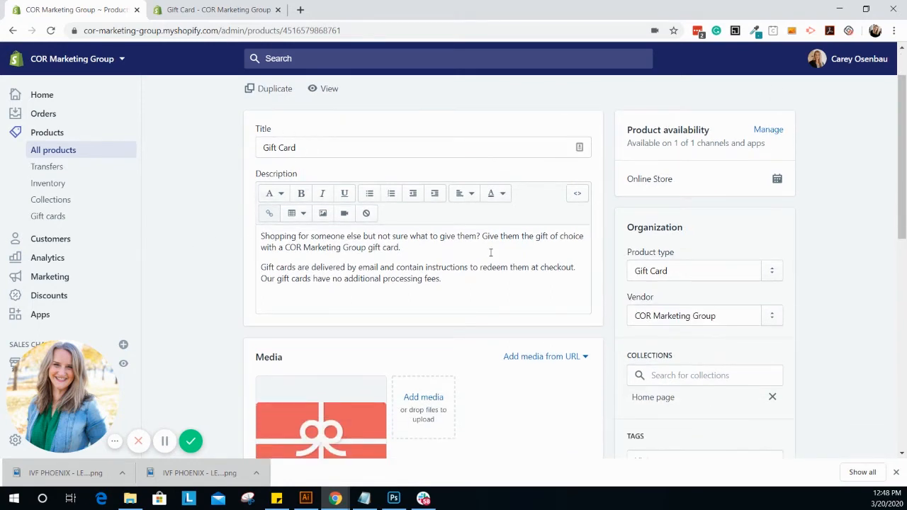
pyautogui.scroll(-3, 537, 270)
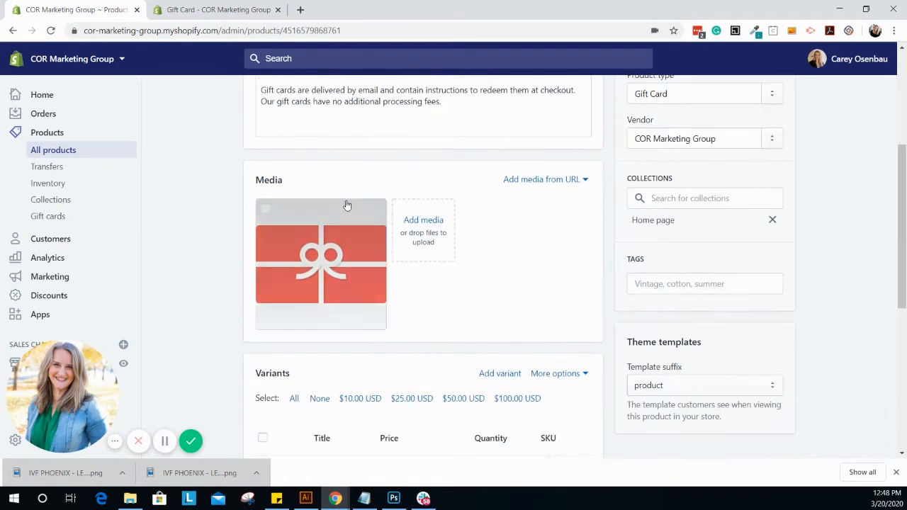
pyautogui.scroll(-3, 329, 265)
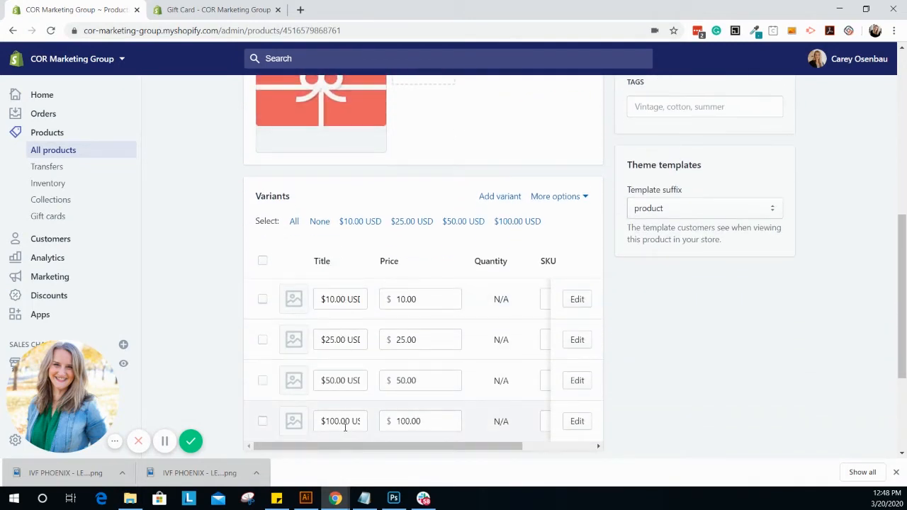
pyautogui.moveTo(378, 446)
pyautogui.mouseDown()
pyautogui.moveTo(481, 451)
pyautogui.moveTo(370, 453)
pyautogui.mouseUp()
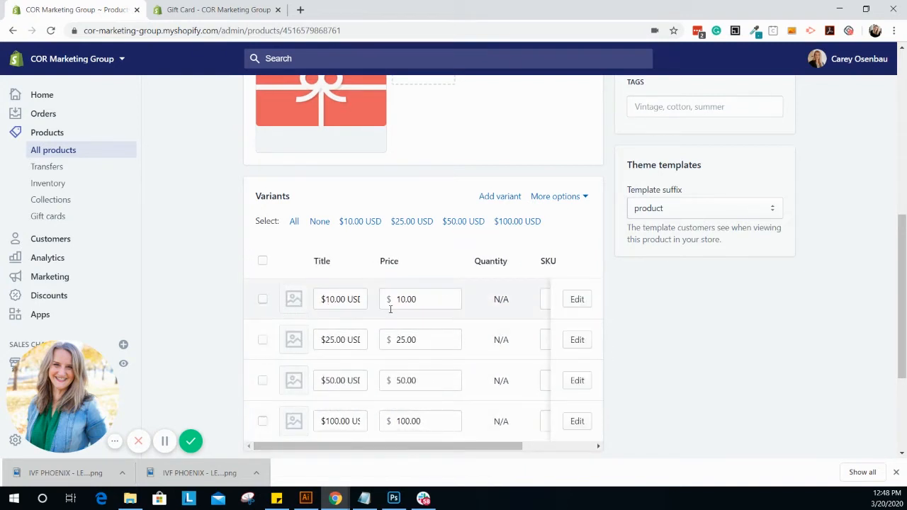
pyautogui.scroll(-5, 389, 309)
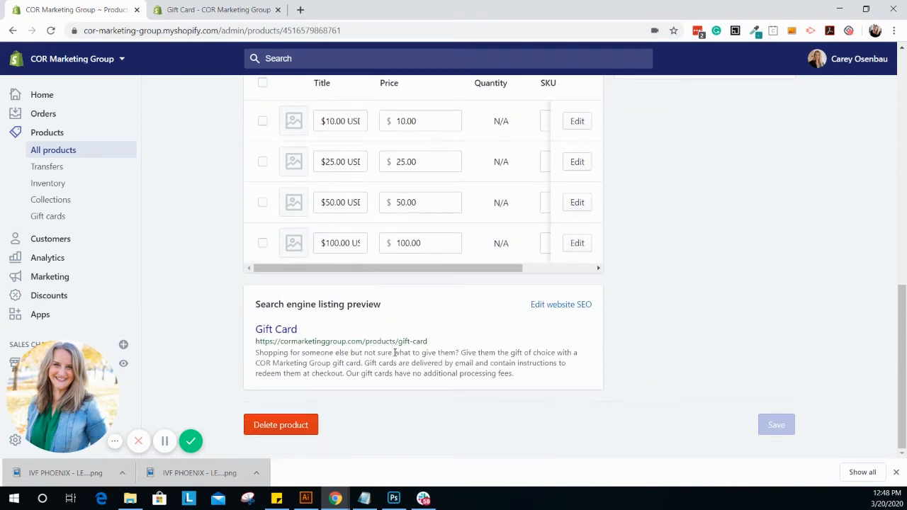
pyautogui.scroll(10, 297, 369)
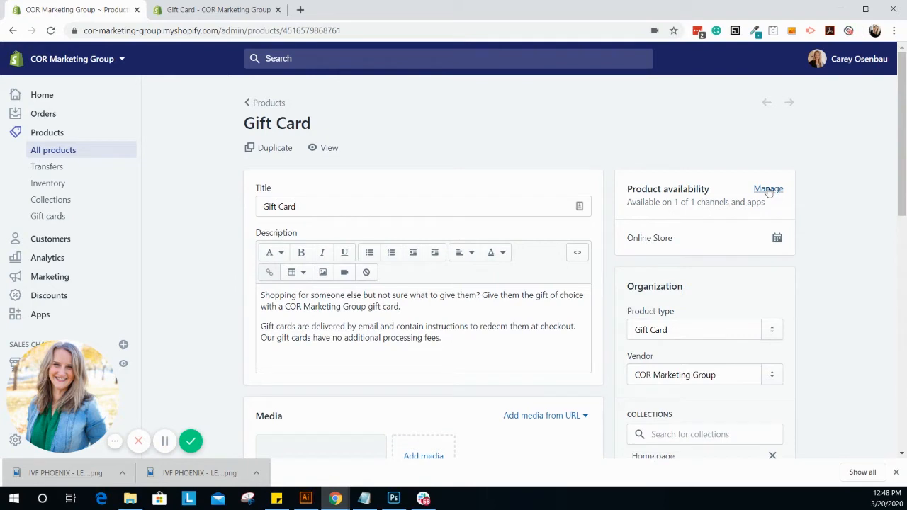
# Step: View the gift card's live storefront page with its denominations and purchase options, and return to the store admin
pyautogui.click(246, 13)
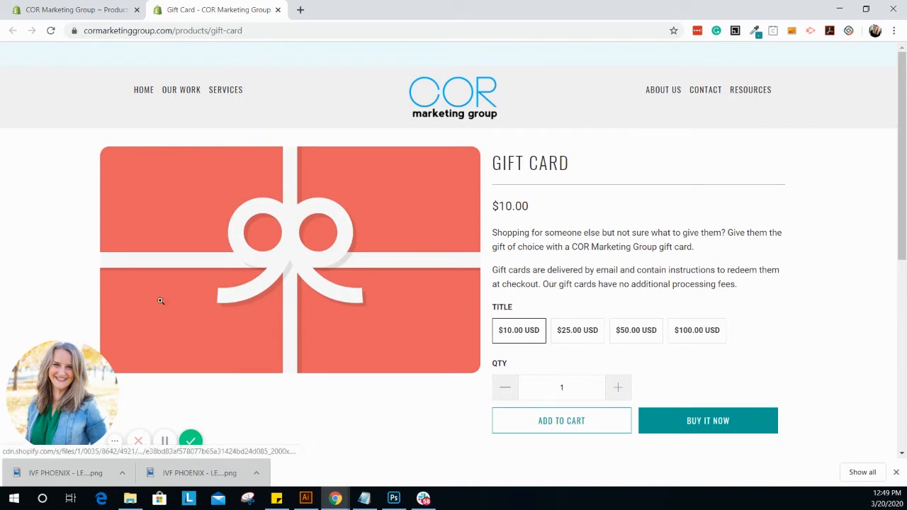
pyautogui.scroll(-1, 779, 304)
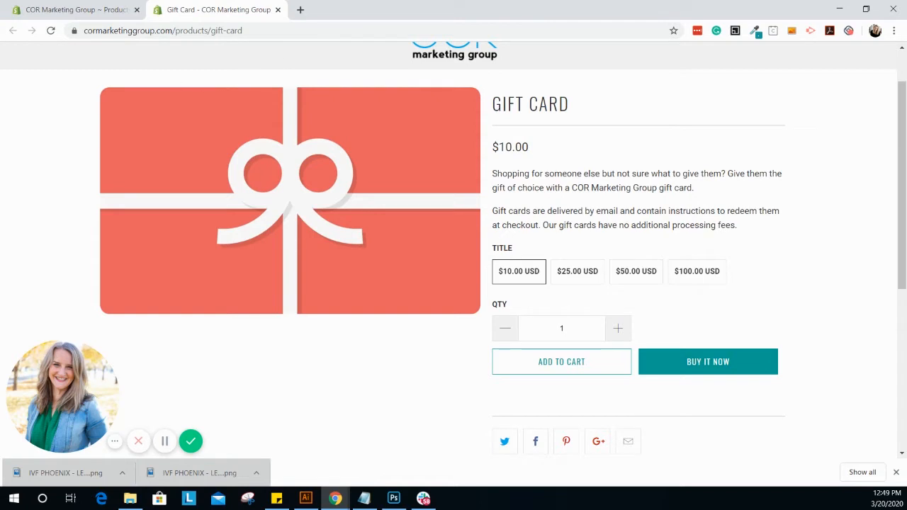
pyautogui.click(90, 15)
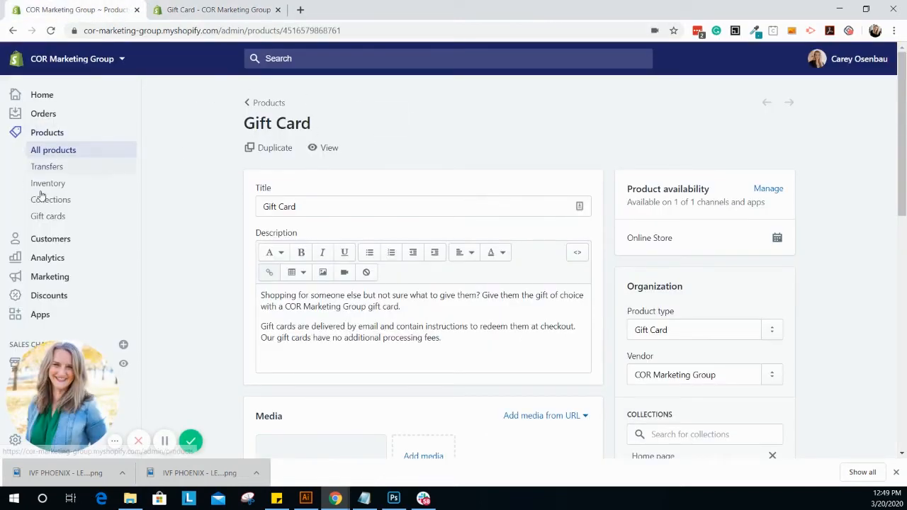
# Step: Start issuing a gift card from the gift cards page and review its initial value, customer, expiry date and note fields
pyautogui.click(50, 217)
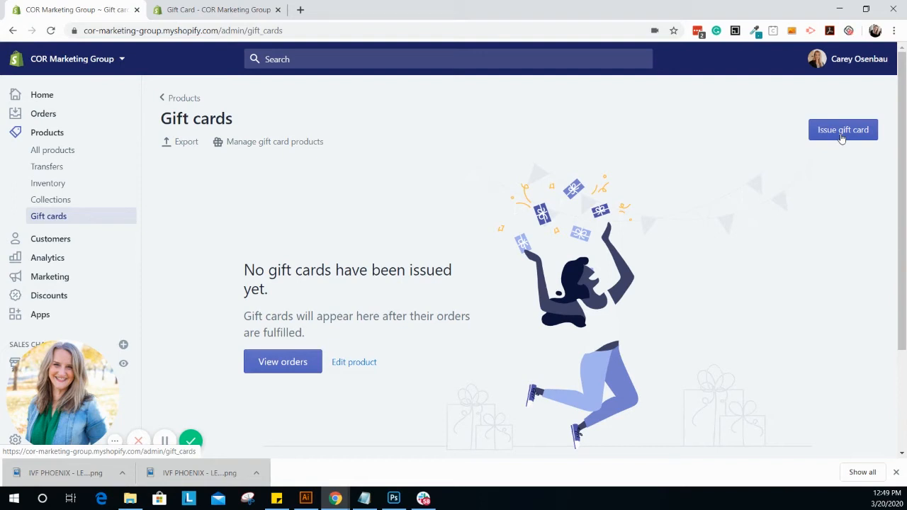
pyautogui.click(843, 135)
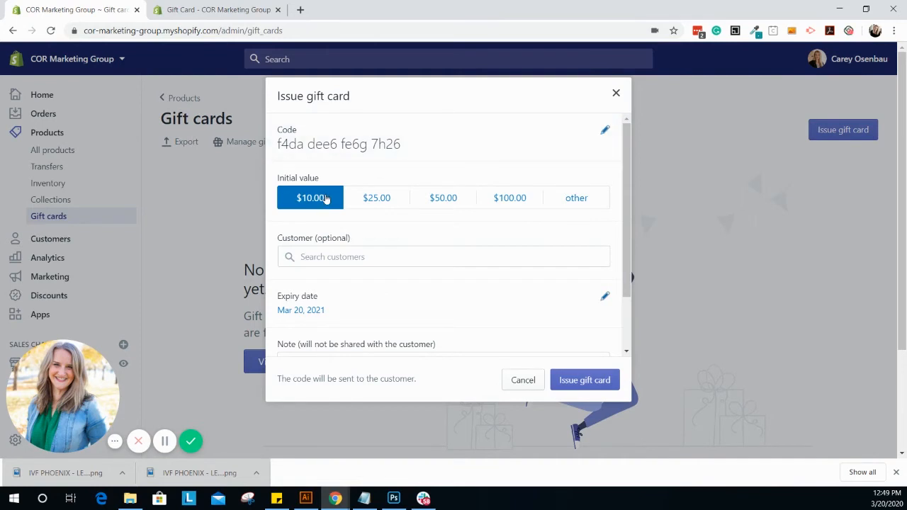
pyautogui.scroll(-1, 482, 227)
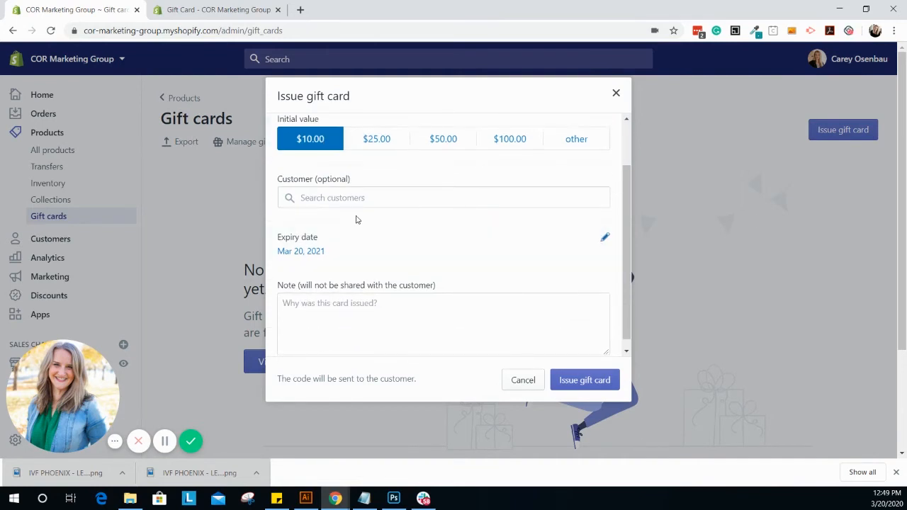
pyautogui.click(358, 198)
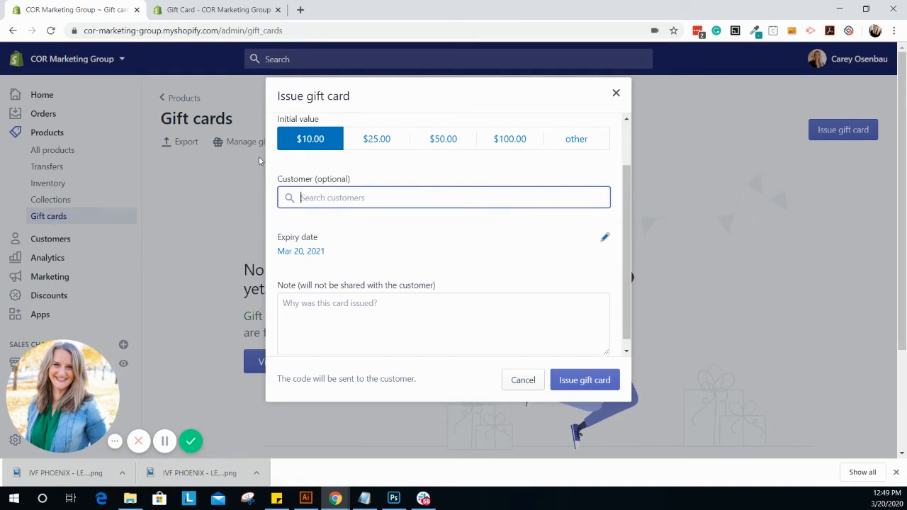
pyautogui.scroll(-1, 526, 227)
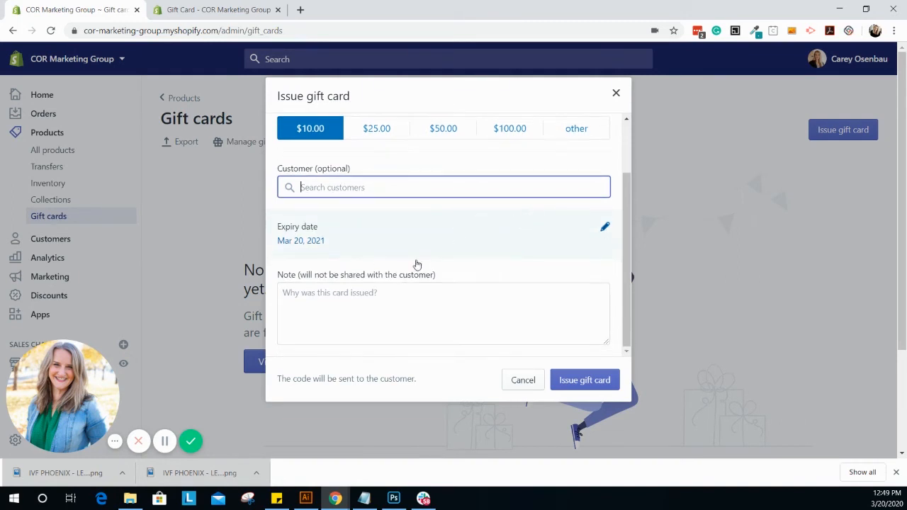
pyautogui.click(436, 300)
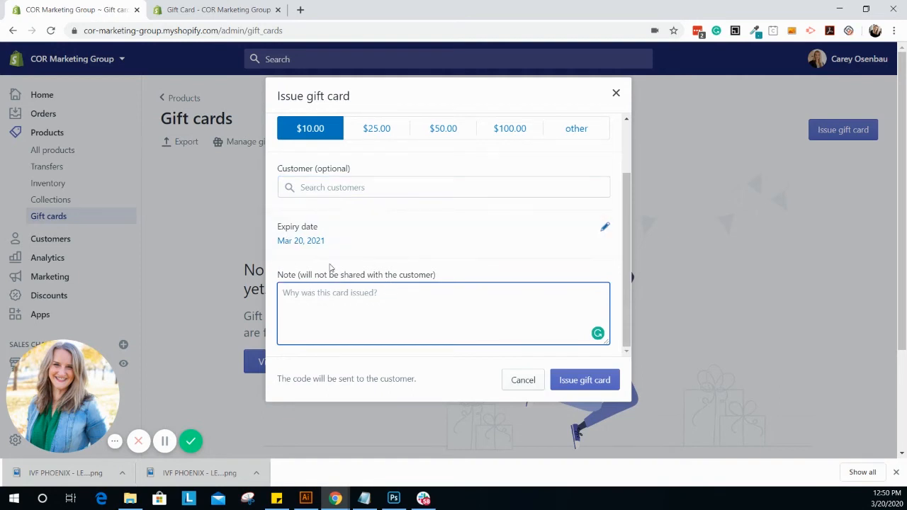
pyautogui.scroll(2, 450, 252)
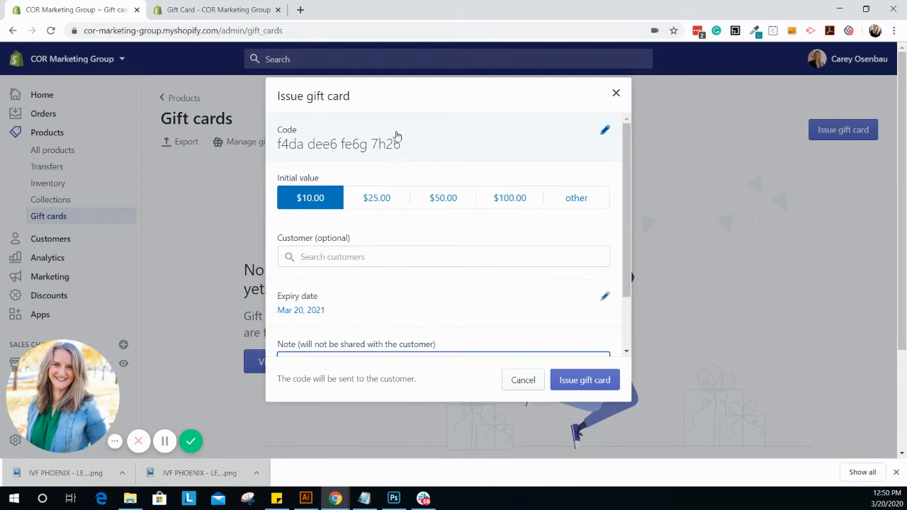
# Step: Open the gift card's code for editing, leave it as generated, and issue the card with the $10.00 initial value
pyautogui.click(603, 132)
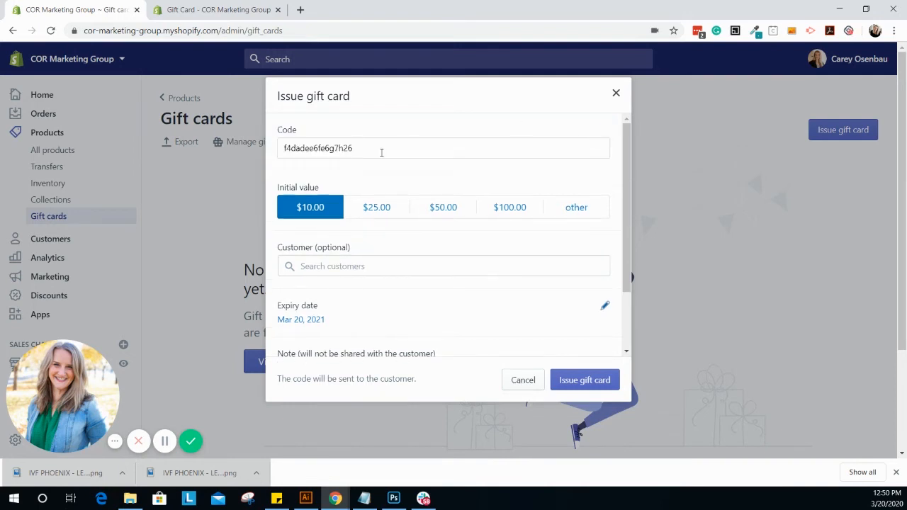
pyautogui.click(382, 152)
pyautogui.click(402, 175)
pyautogui.scroll(-2, 484, 245)
pyautogui.click(566, 381)
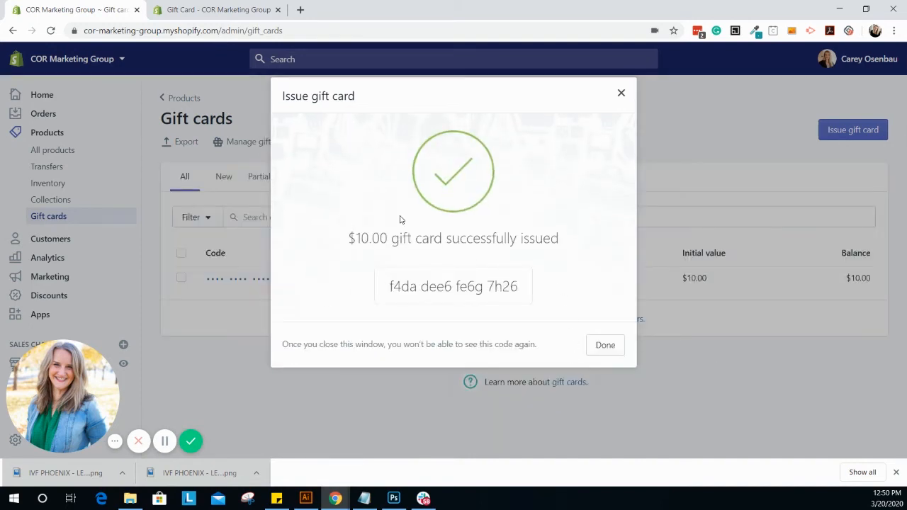
# Step: Highlight the issued gift card's full code in the confirmation and close the confirmation
pyautogui.tripleClick(408, 285)
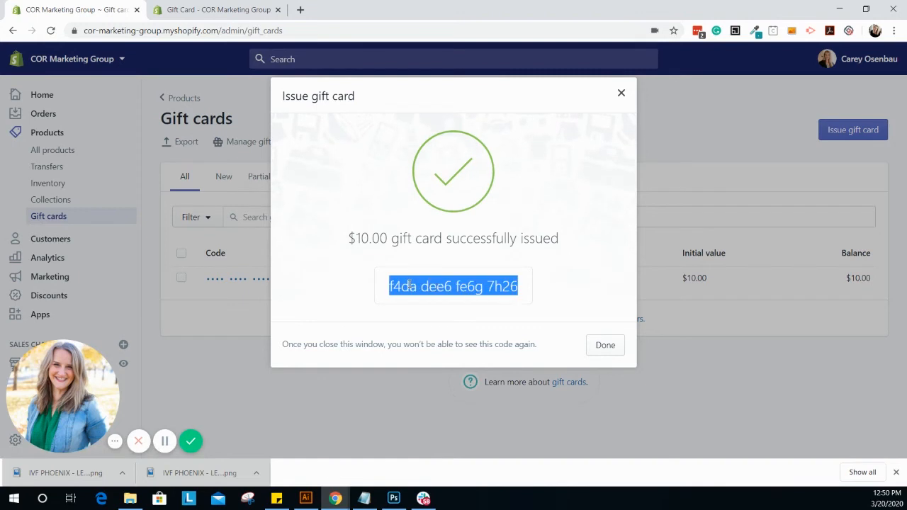
pyautogui.moveTo(390, 287); pyautogui.dragTo(521, 288)
pyautogui.click(379, 297)
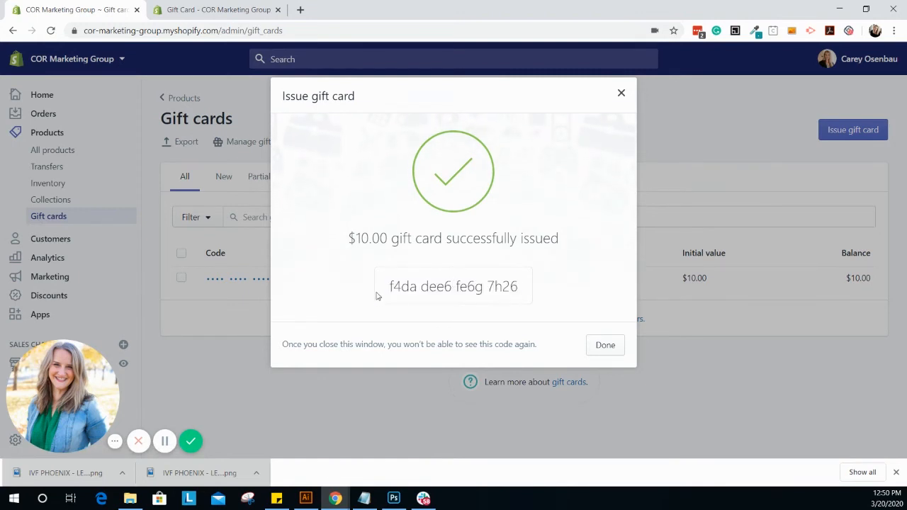
pyautogui.click(607, 345)
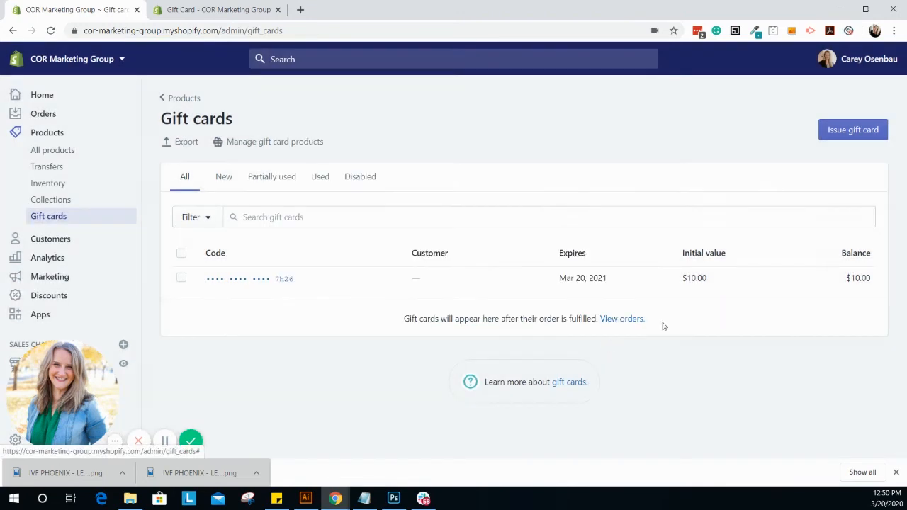
# Step: Open the newly issued gift card and review its balance, dates, note, history, and disable and resend options
pyautogui.click(228, 281)
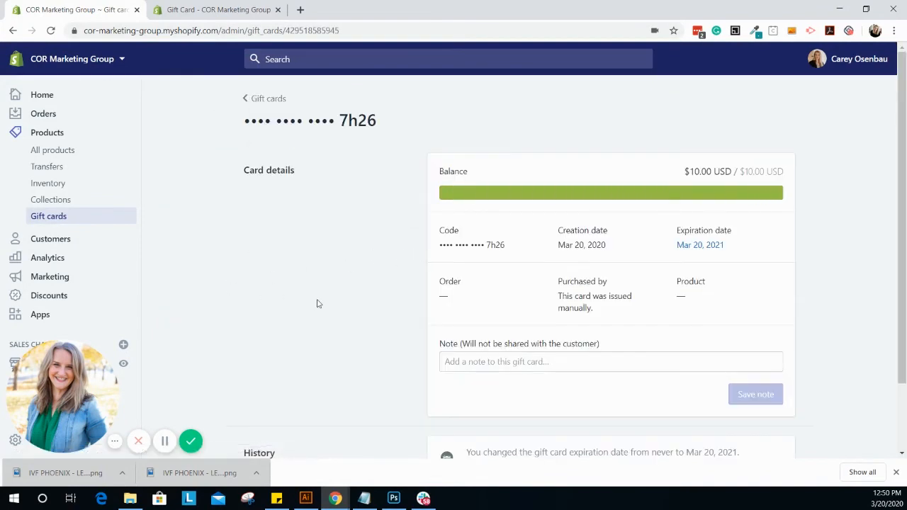
pyautogui.scroll(-2, 318, 304)
pyautogui.scroll(2, 321, 335)
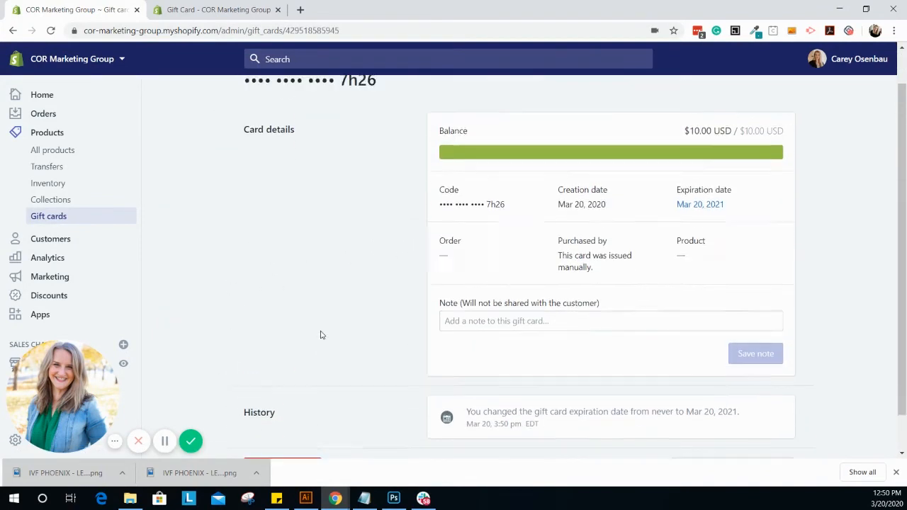
pyautogui.scroll(-2, 686, 265)
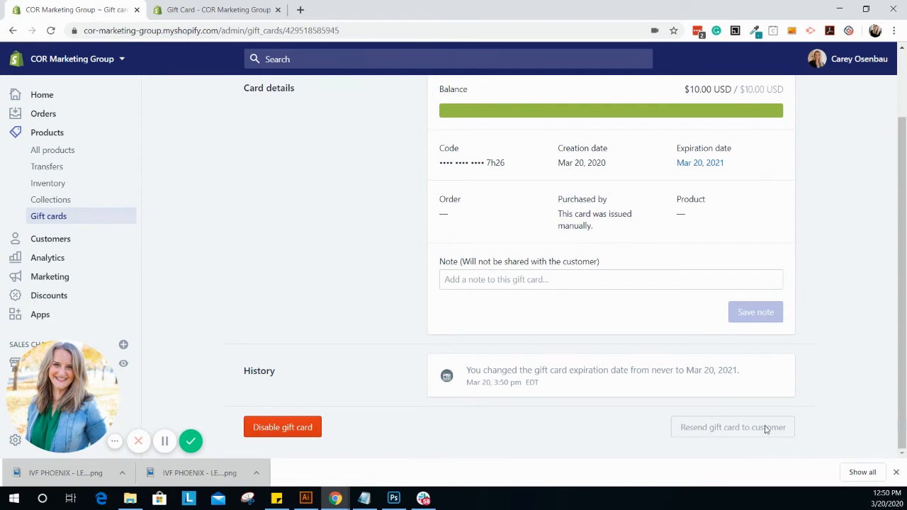
pyautogui.scroll(2, 797, 422)
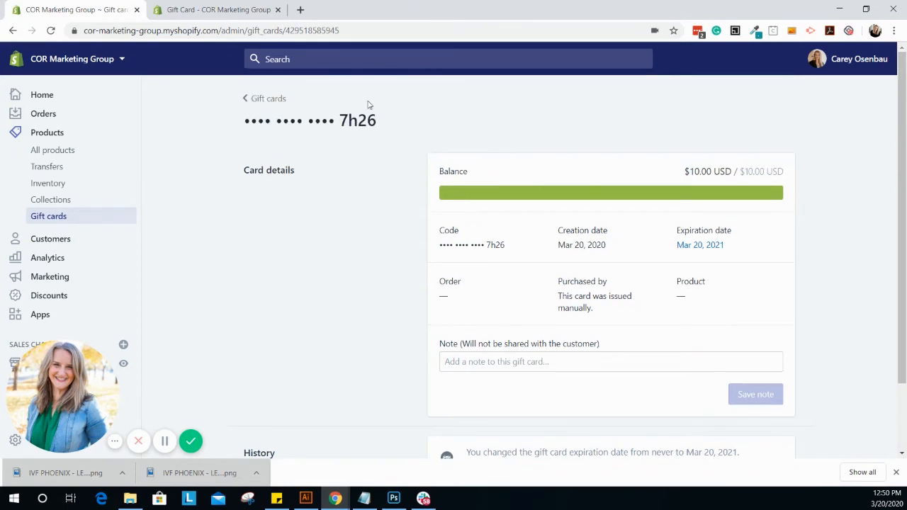
# Step: Open the store's gift card settings, where auto-expiration and Apple Wallet passes are configured
pyautogui.moveTo(70, 433)
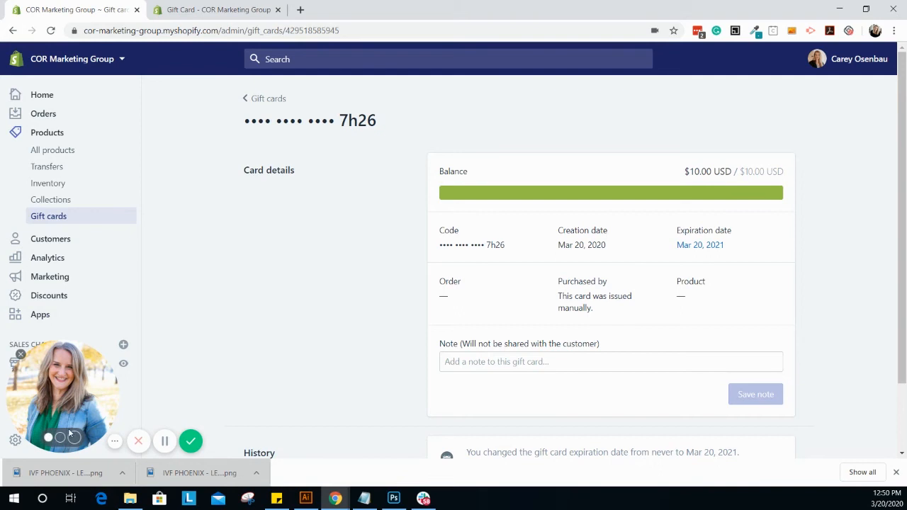
pyautogui.click(21, 354)
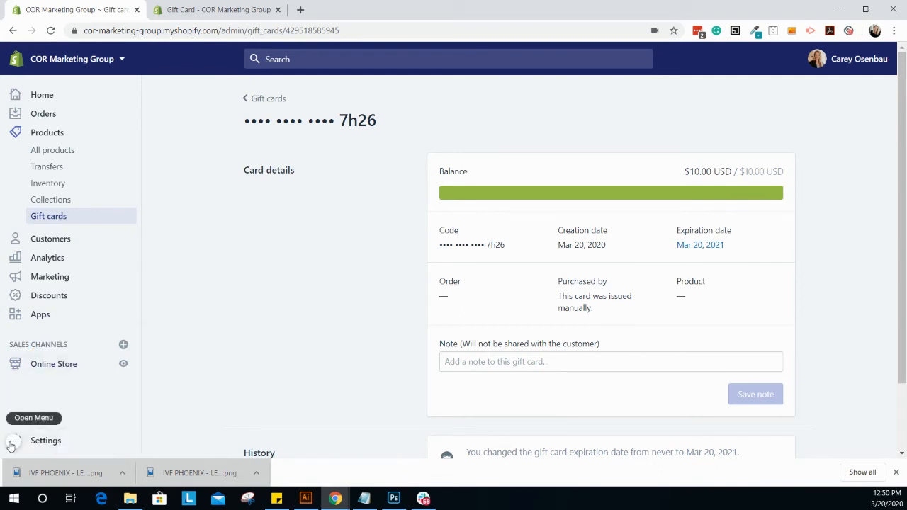
pyautogui.scroll(-2, 74, 316)
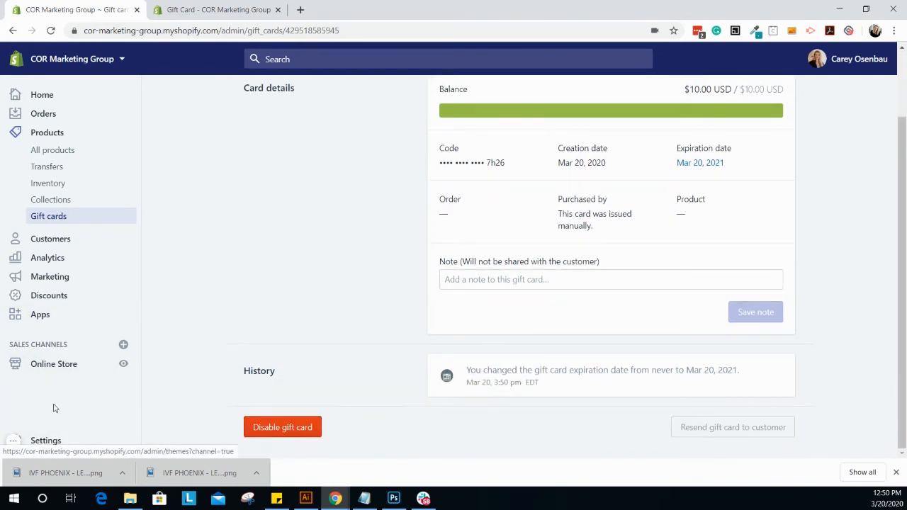
pyautogui.scroll(2, 376, 277)
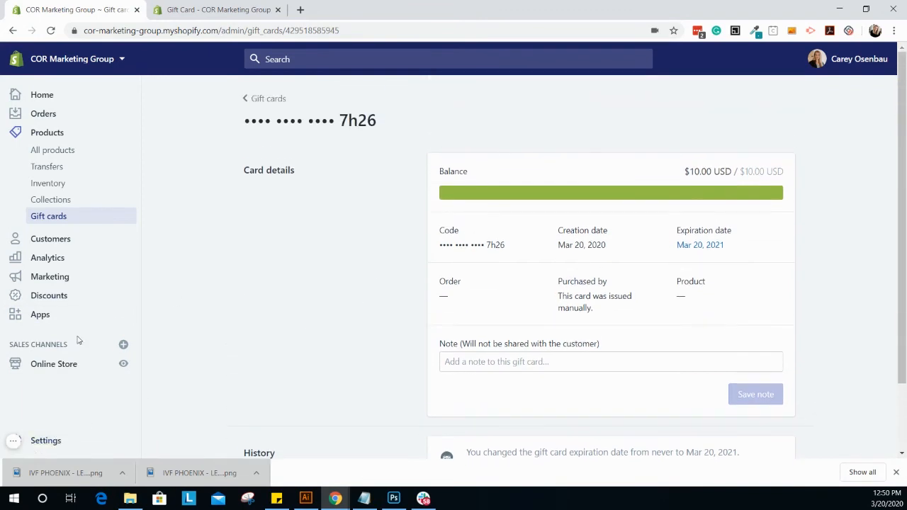
pyautogui.click(56, 442)
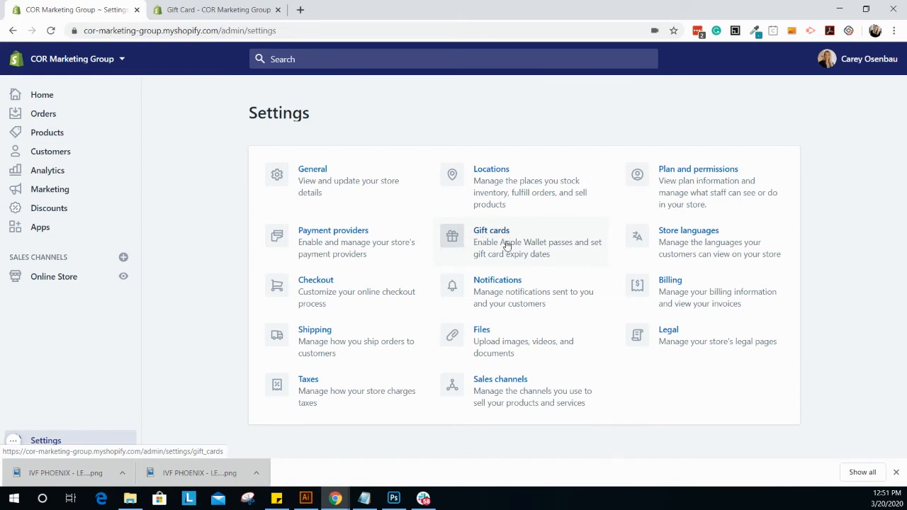
pyautogui.click(506, 245)
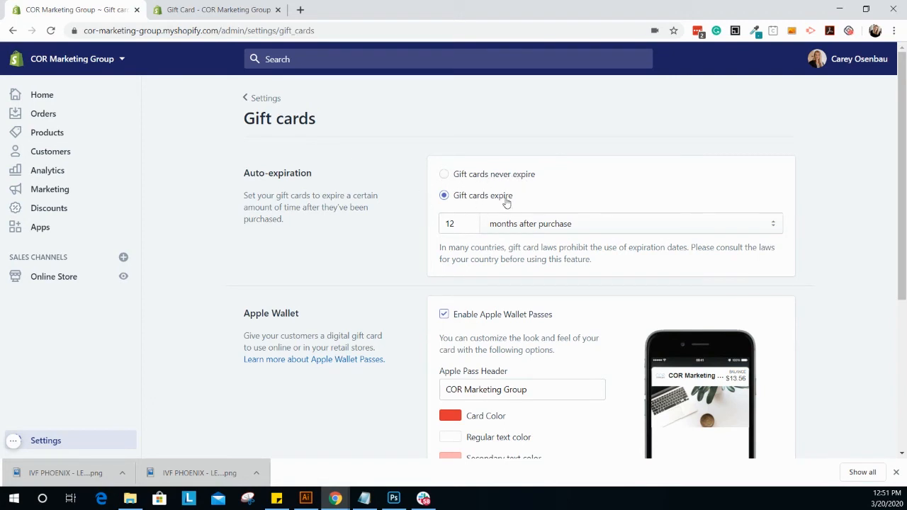
# Step: Examine the gift card auto-expiration settings and the Apple Wallet pass options for header, colors, custom logo and custom banner
pyautogui.scroll(-1, 506, 203)
pyautogui.scroll(-1, 507, 203)
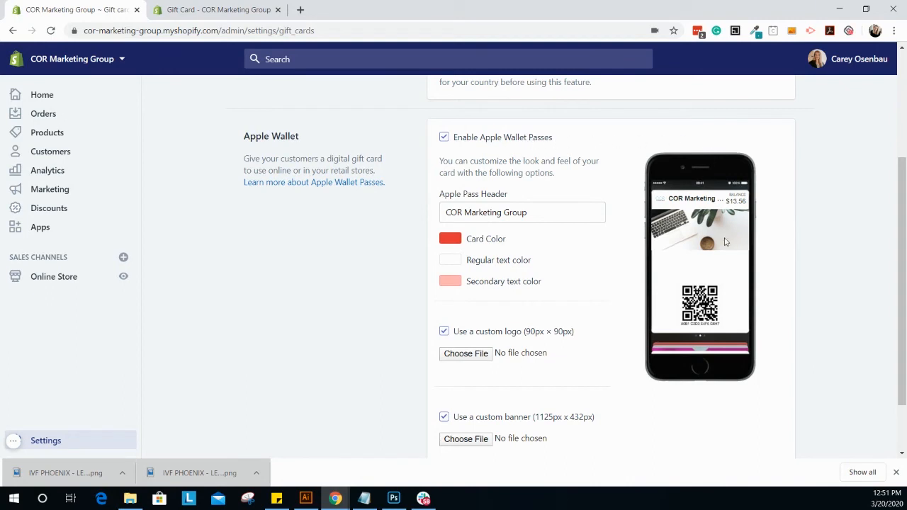
pyautogui.scroll(1, 774, 278)
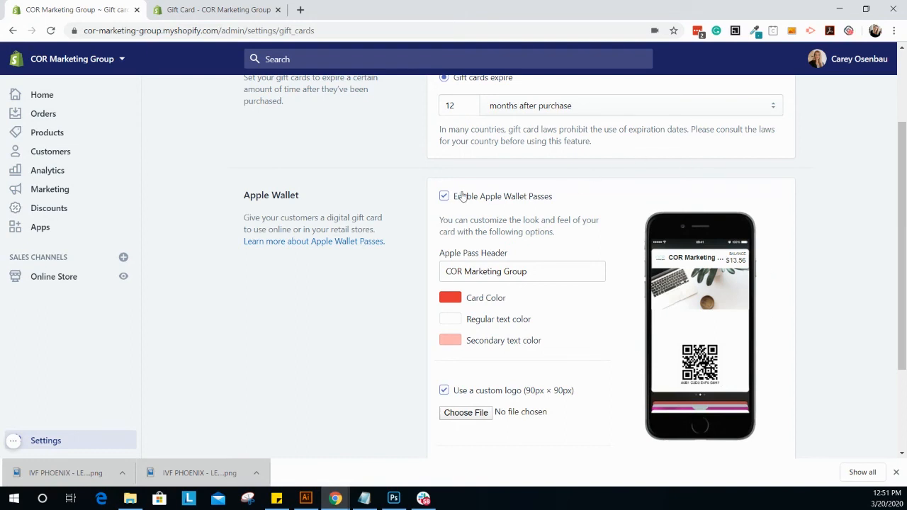
pyautogui.click(539, 267)
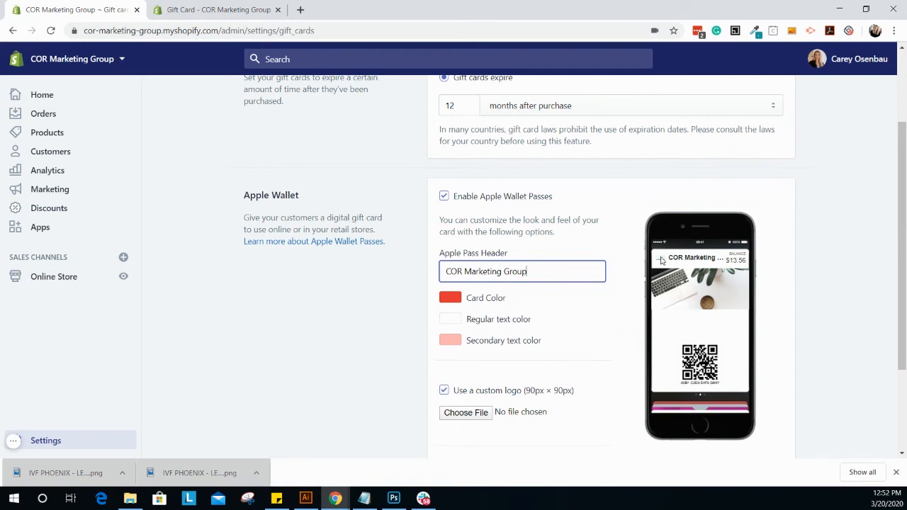
pyautogui.scroll(-2, 549, 383)
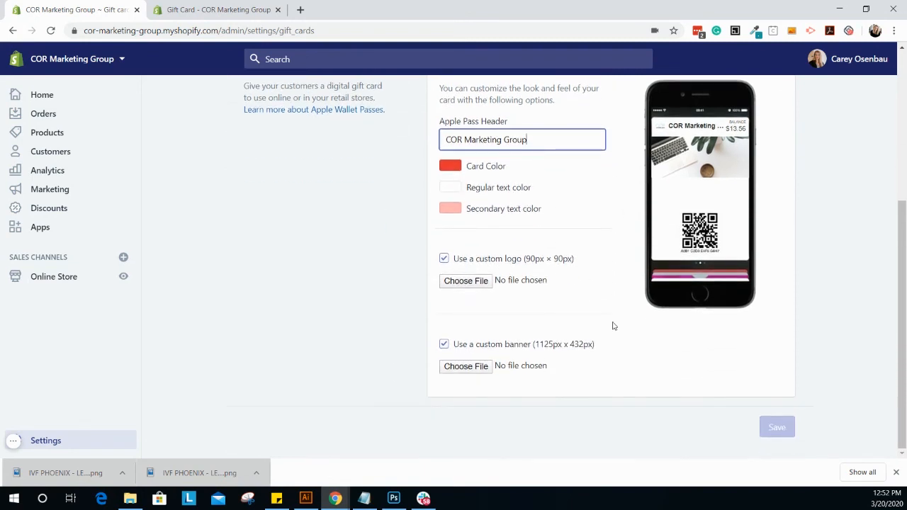
pyautogui.scroll(1, 613, 325)
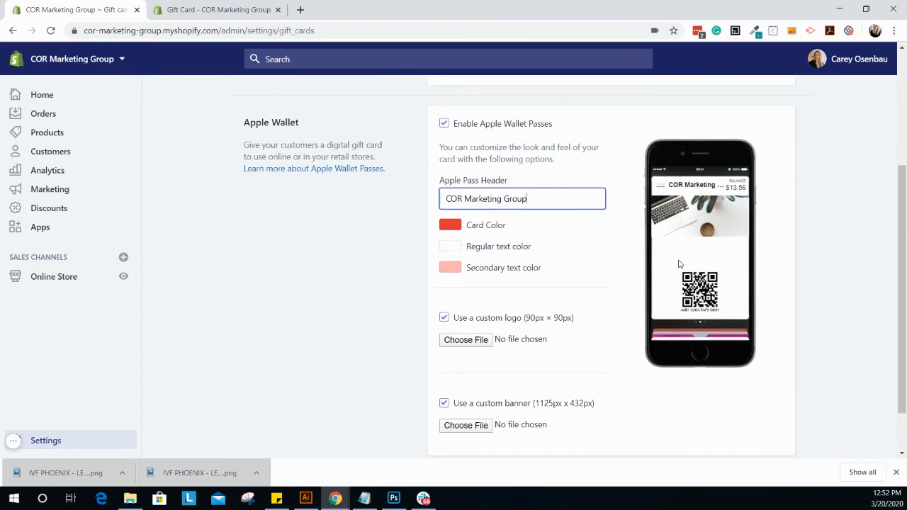
pyautogui.scroll(-1, 780, 284)
pyautogui.scroll(4, 843, 317)
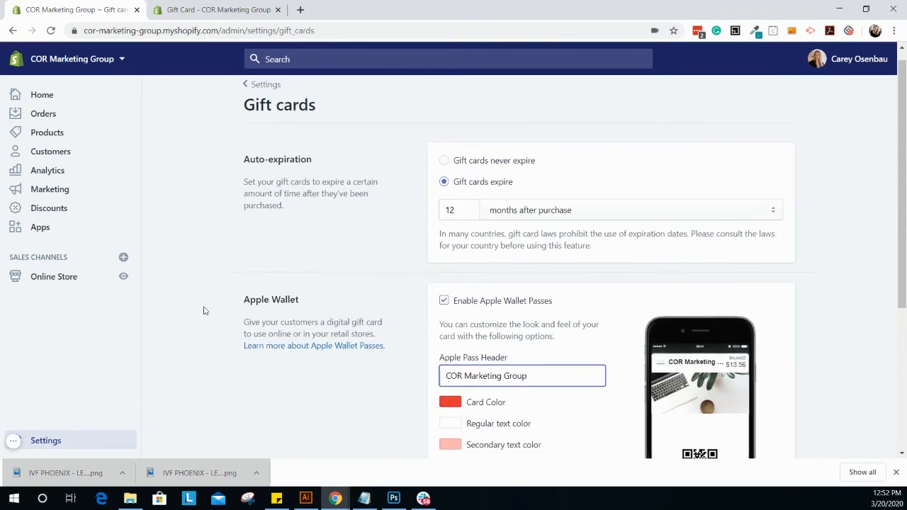
pyautogui.scroll(-4, 455, 334)
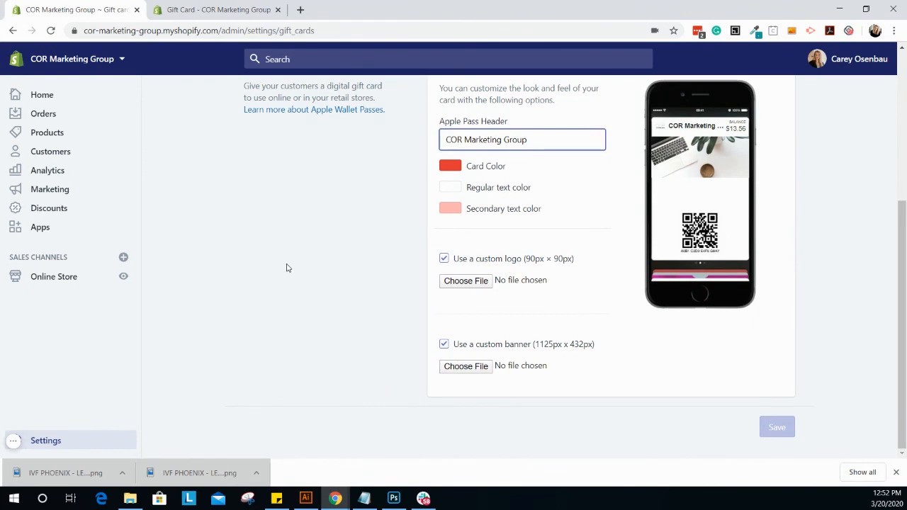
pyautogui.scroll(4, 286, 267)
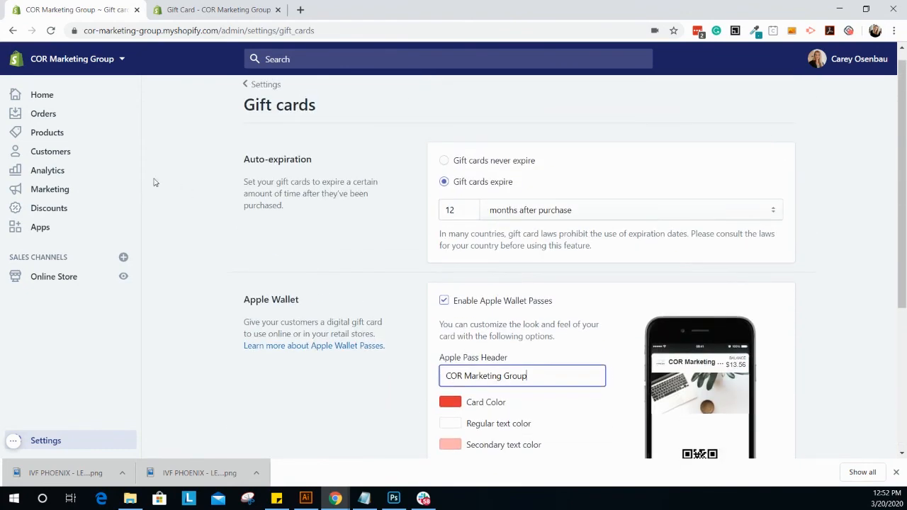
# Step: Switch to the live storefront's Gift Card product page and view its image, description and denomination options
pyautogui.click(234, 11)
pyautogui.scroll(1, 271, 248)
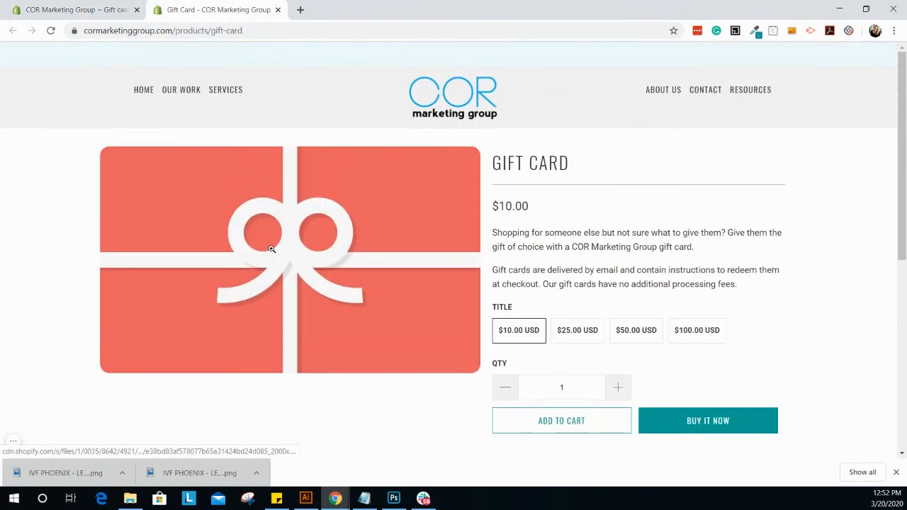